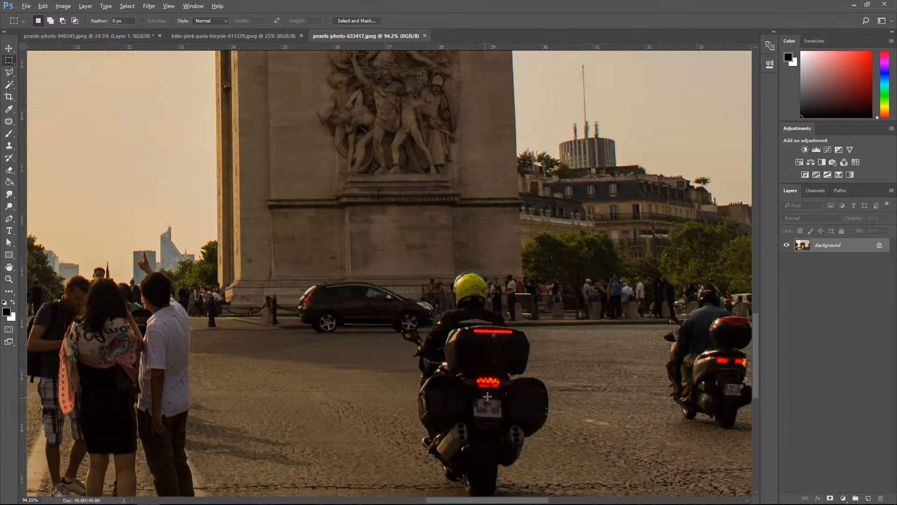
- Unlock the background layer and remove the central motorcyclist with the Patch tool, using empty road and crowd as the replacement
scroll(486, 397, down, 4)
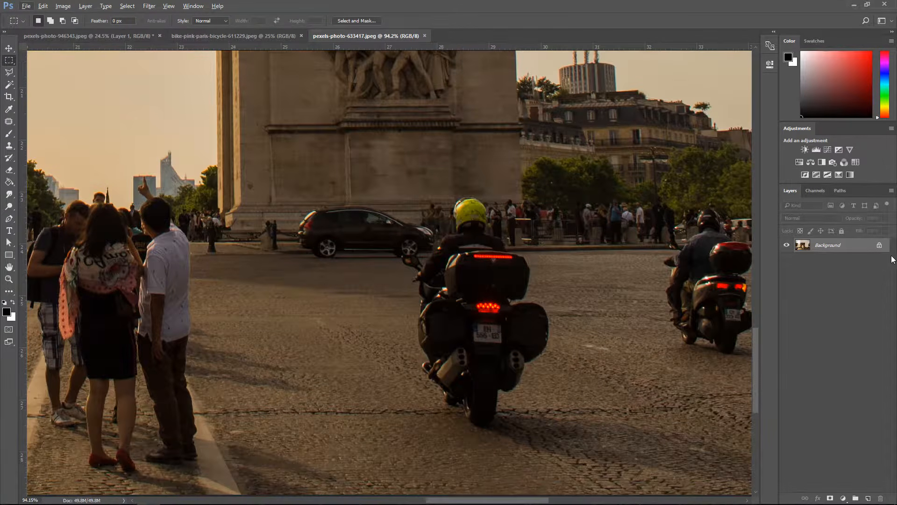
click(879, 246)
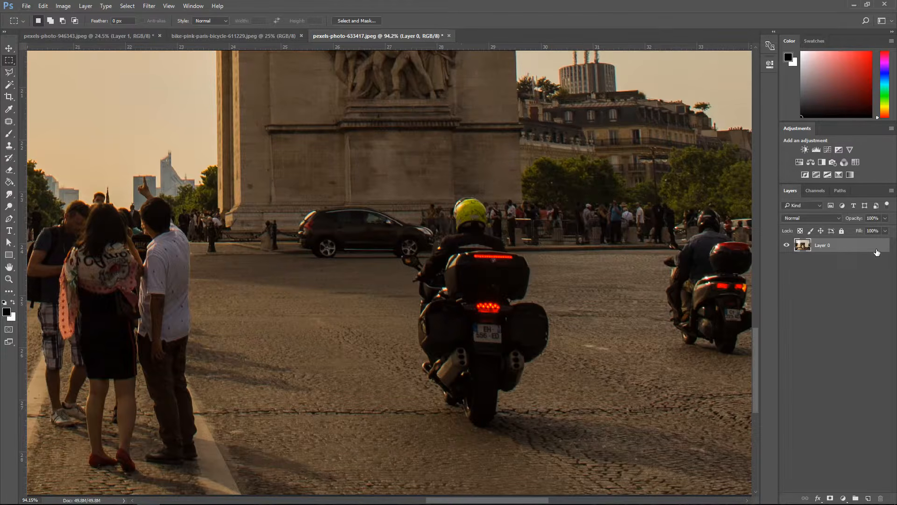
right_click(12, 126)
click(46, 138)
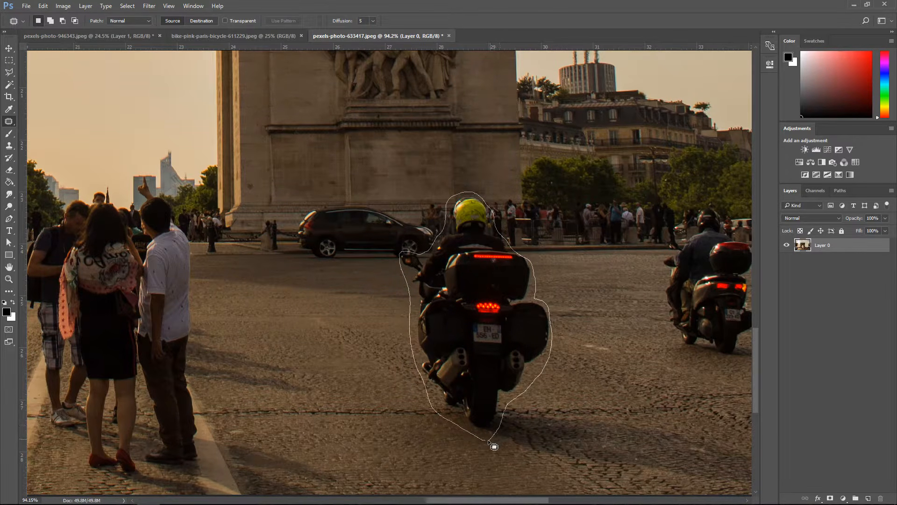
drag(483, 441, 484, 442)
drag(489, 306, 347, 301)
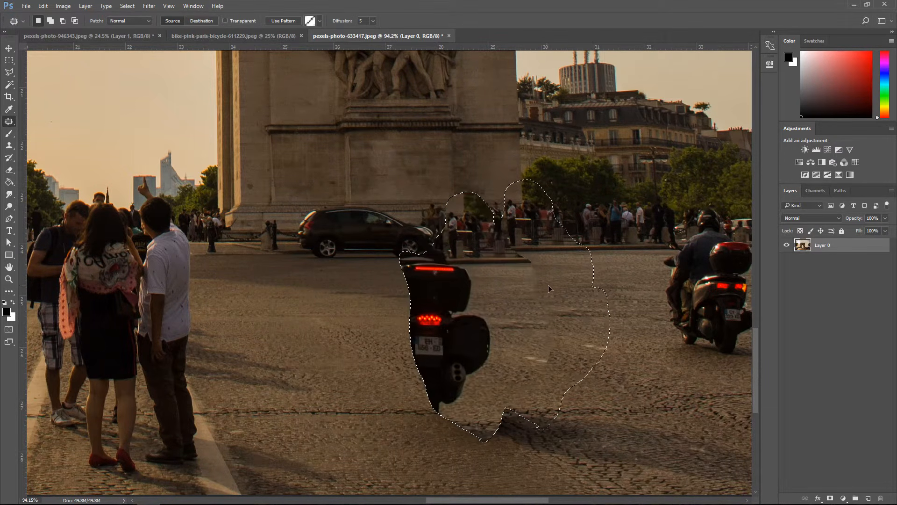
drag(592, 293, 612, 296)
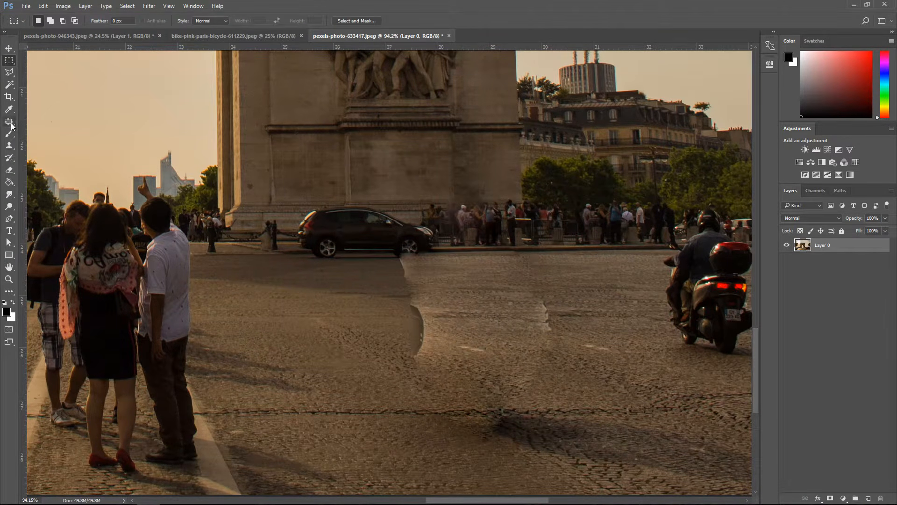
- Heal the right-hand seam of the patched road with the Healing Brush, sampling nearby cobblestones
right_click(12, 126)
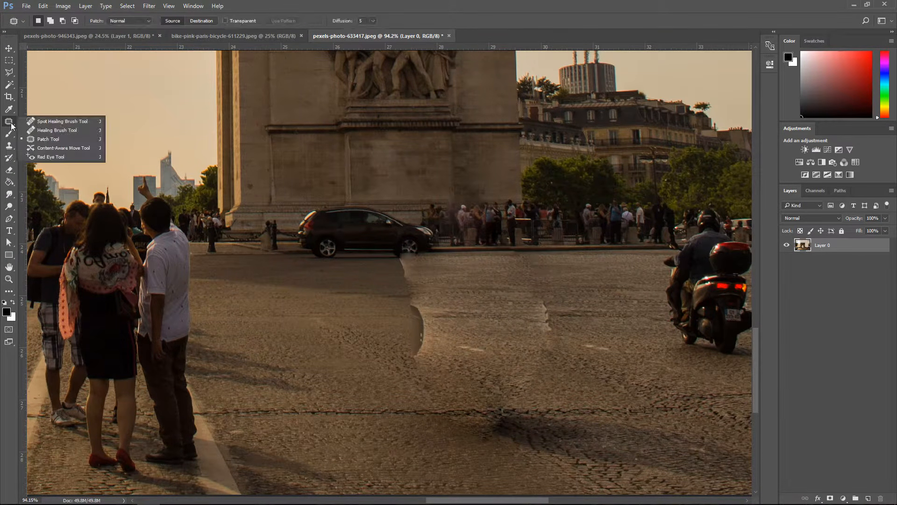
click(47, 130)
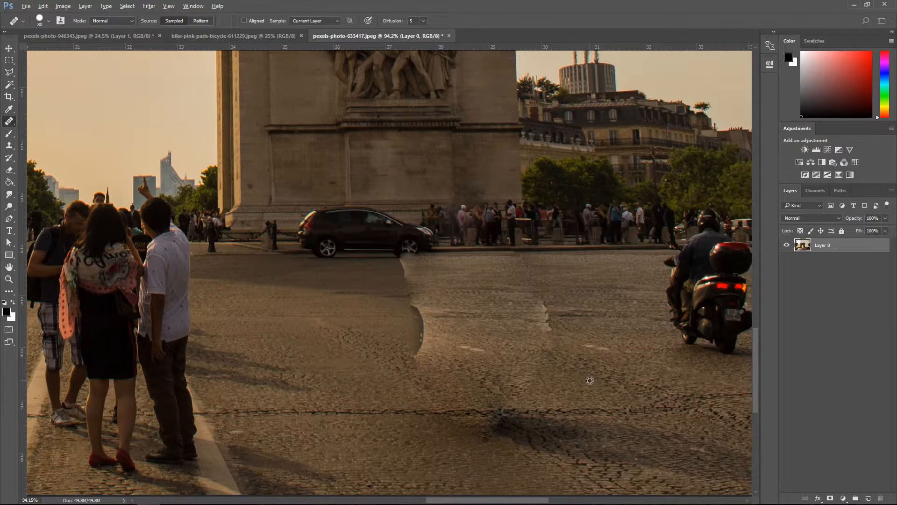
alt+click(594, 318)
mouse_move(545, 315)
mouse_down()
mouse_move(592, 348)
mouse_move(594, 324)
mouse_move(549, 274)
mouse_move(511, 273)
mouse_move(517, 320)
mouse_move(546, 341)
mouse_up()
click(594, 347)
key(ctrl+z)
alt+click(566, 286)
alt+click(584, 366)
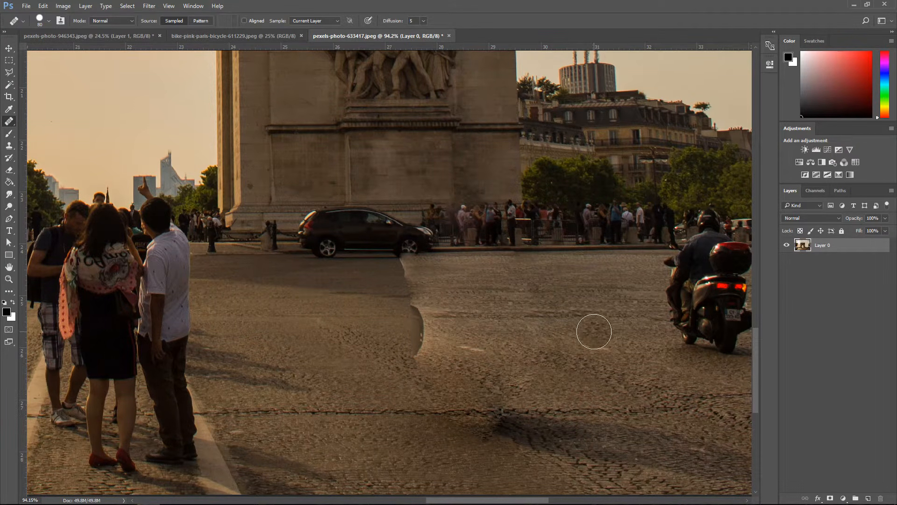
- Try to heal the curved left-hand seam of the patched road using cobblestones sampled from its right
alt+click(577, 384)
alt+click(484, 343)
drag(429, 348, 423, 329)
key(ctrl+z)
- Heal the curved left-hand seam of the patched road in short strokes, resampling clean cobblestones on both sides
alt+click(401, 374)
alt+click(453, 381)
click(420, 348)
alt+click(466, 370)
click(419, 345)
alt+click(484, 336)
click(425, 327)
alt+click(494, 374)
click(426, 328)
alt+click(369, 320)
drag(419, 324, 442, 323)
alt+click(406, 356)
click(422, 343)
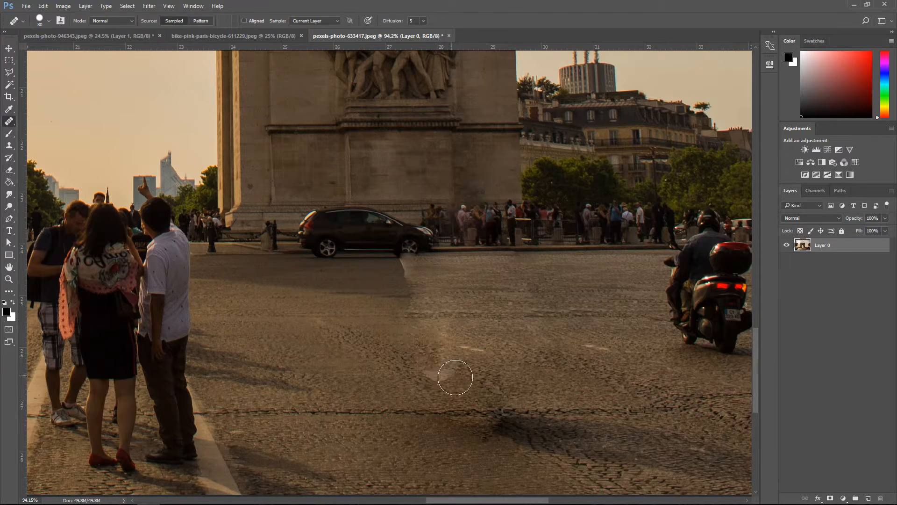
- Heal the rest of the seam running up the road towards the black car's front wheel
alt+click(401, 314)
drag(415, 310, 423, 311)
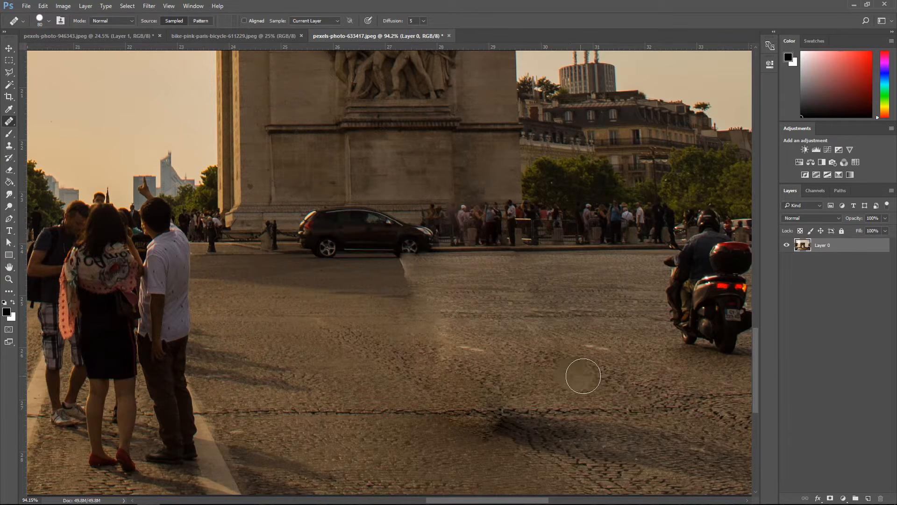
alt+click(385, 285)
mouse_move(407, 279)
mouse_down()
mouse_move(519, 327)
mouse_move(438, 277)
mouse_move(556, 318)
mouse_move(468, 303)
mouse_move(447, 285)
mouse_up()
alt+click(379, 273)
alt+click(389, 279)
- Outline the missing lower part of the black car's front tyre with the Polygonal Lasso
scroll(402, 243, up, 7)
scroll(438, 257, up, 7)
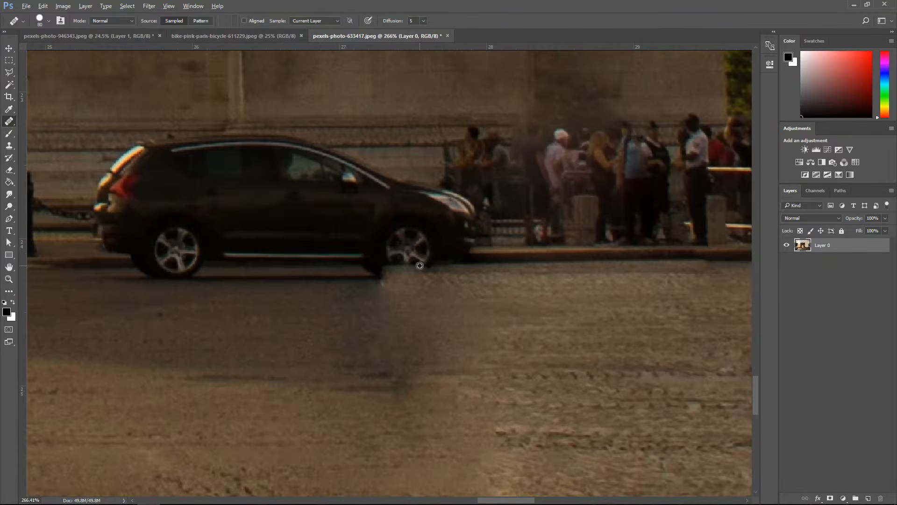
scroll(381, 244, up, 2)
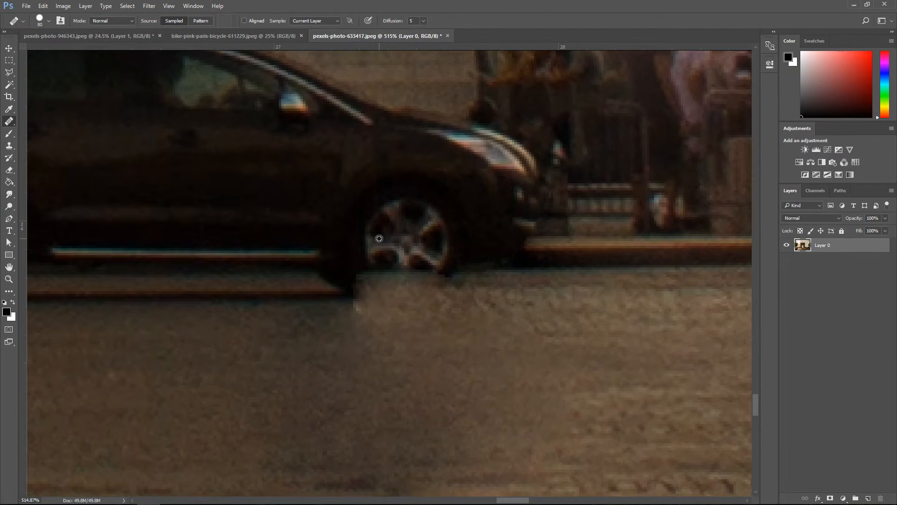
right_click(10, 79)
click(46, 82)
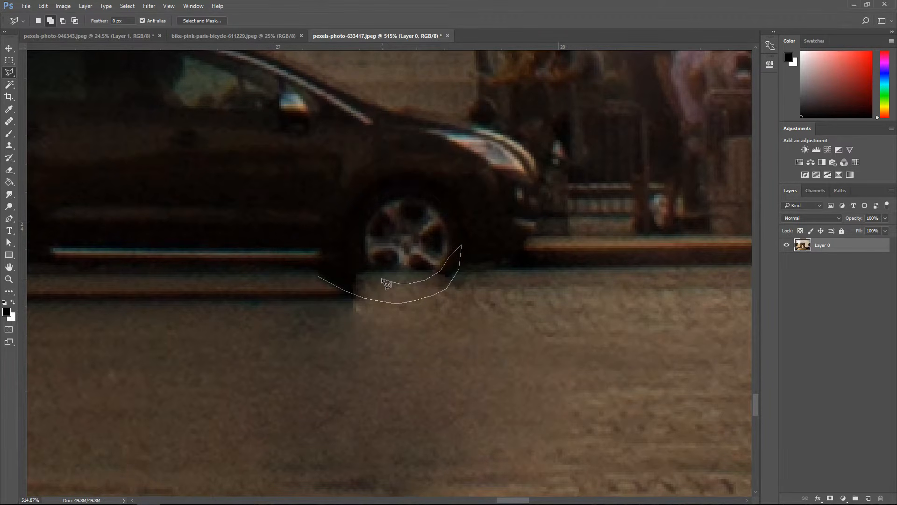
click(317, 275)
- Sample the tyre's near-black colour 0b0704 as foreground and fill the tyre selection with it on a new layer
key(i)
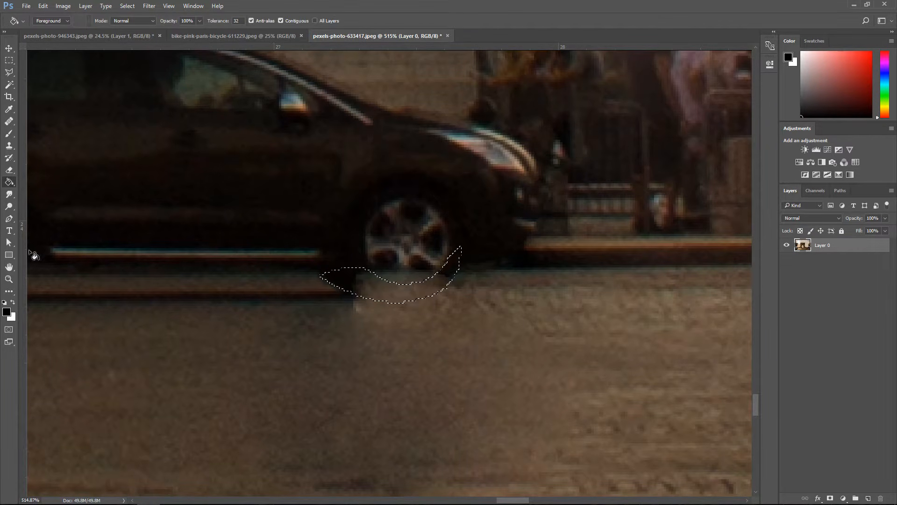
click(7, 312)
click(359, 254)
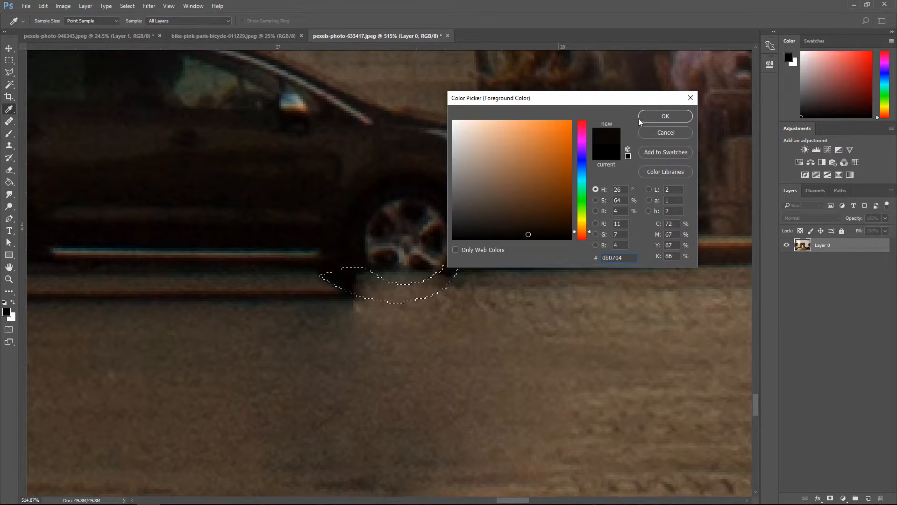
click(663, 118)
click(866, 430)
click(868, 498)
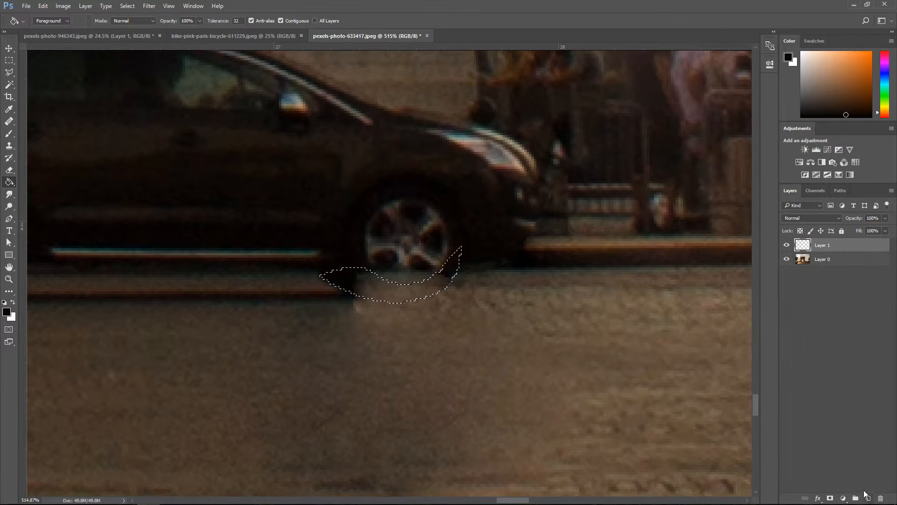
click(347, 277)
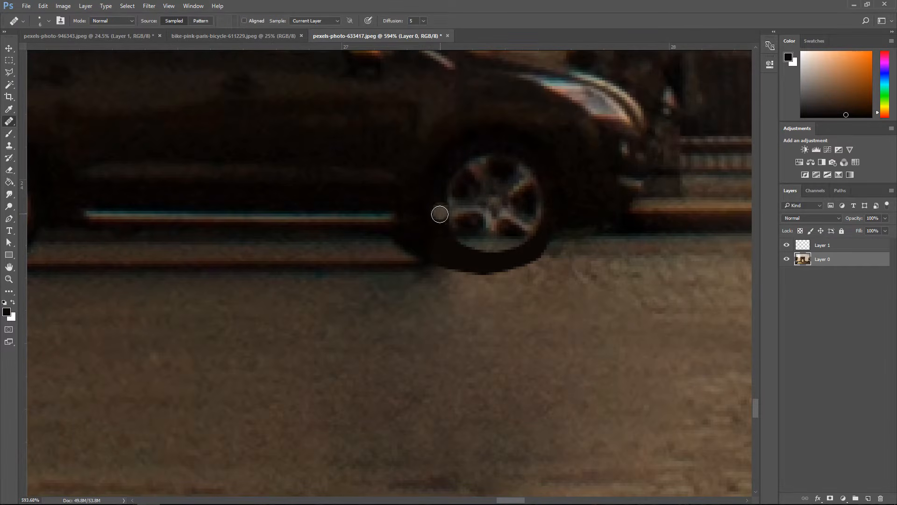
- Heal the leftover spot below the tyre on Layer 0, and combine it with Layer 1 into a single layer for further retouching
click(456, 264)
shift+click(827, 247)
right_click(828, 247)
click(766, 224)
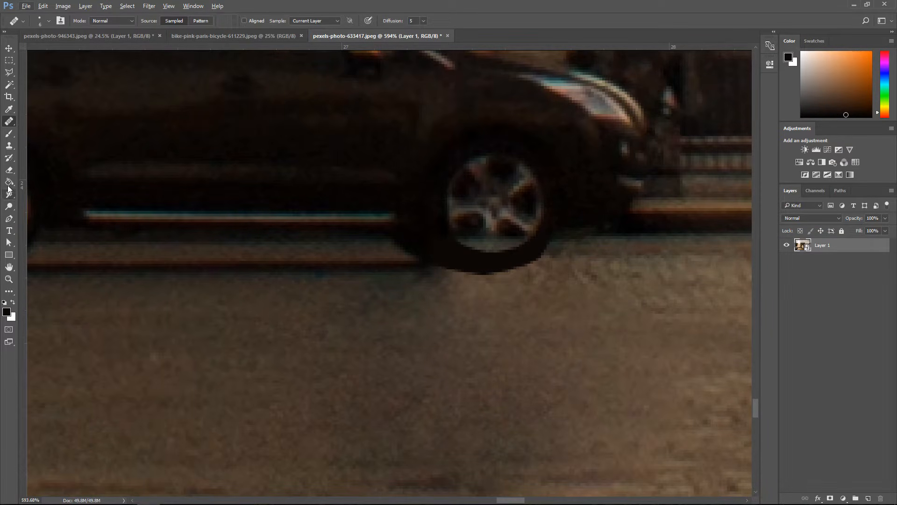
click(8, 170)
click(484, 187)
click(434, 200)
- Try to heal the discoloured road area on Layer 1 with the Healing Brush enlarged to 80
click(13, 120)
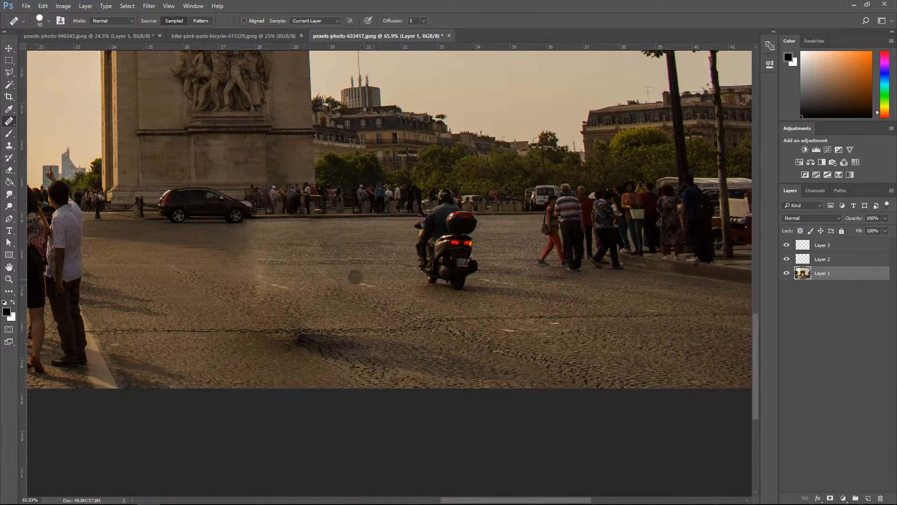
key(bracketright)
key(bracketright)
key(bracketright)
drag(479, 323, 501, 324)
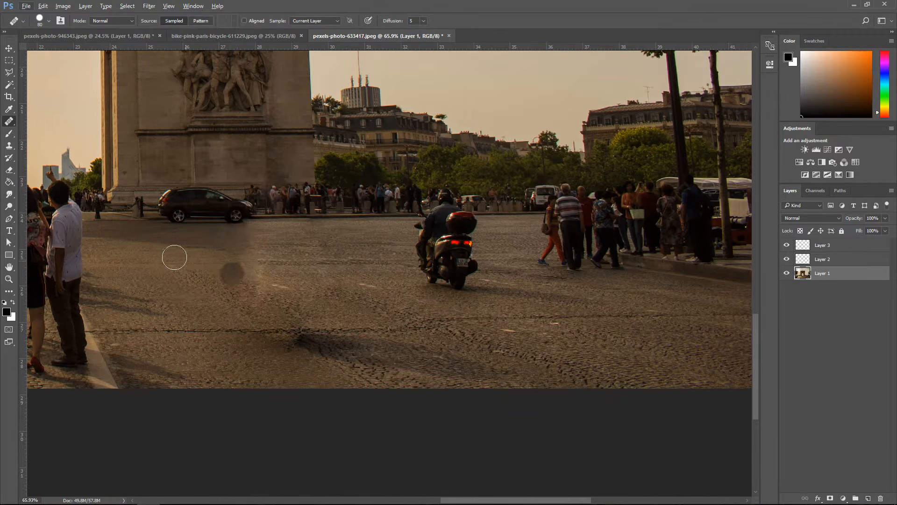
- Patch the removed motorcycle's long shadow with clean cobblestones from the right, and clear the selection
right_click(9, 121)
click(49, 139)
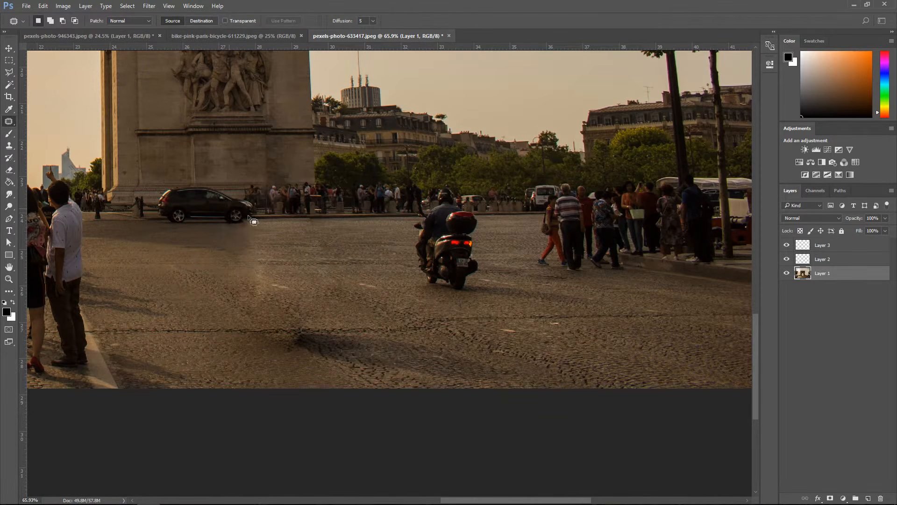
drag(526, 378, 416, 382)
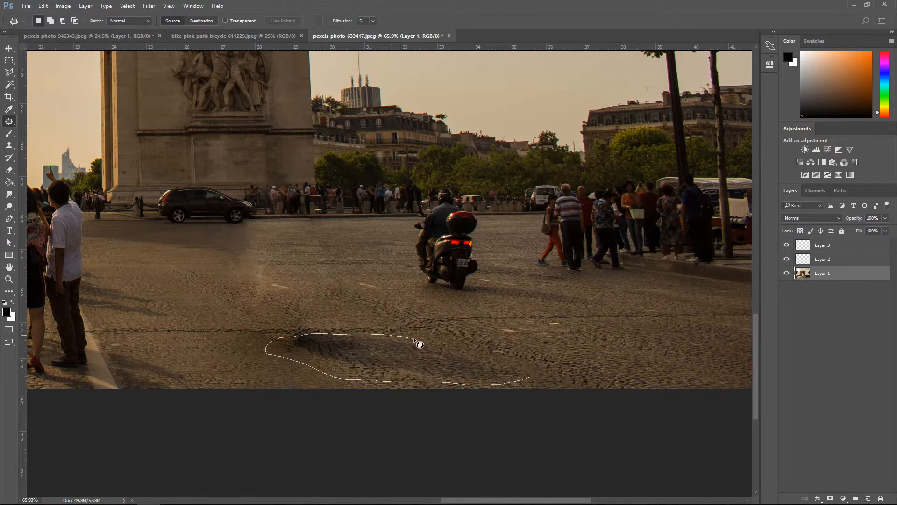
drag(527, 377, 528, 377)
drag(436, 375, 680, 357)
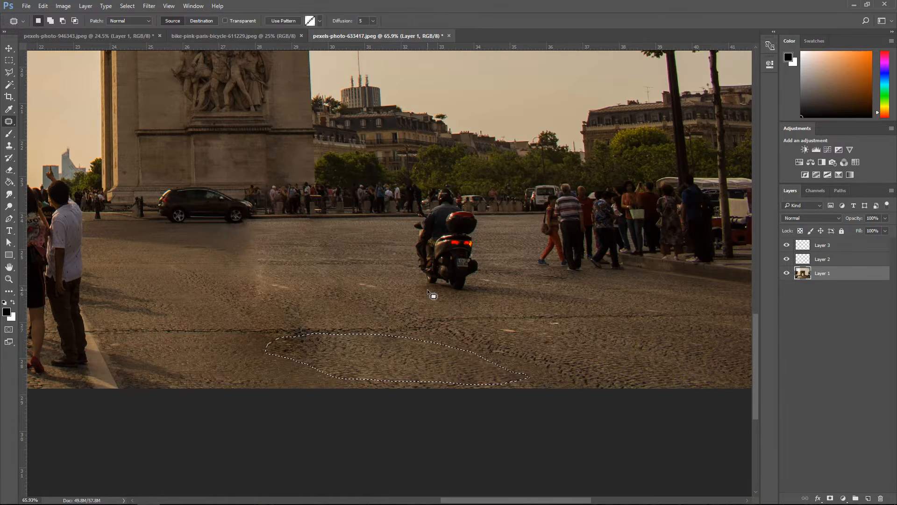
key(ctrl+d)
key(m)
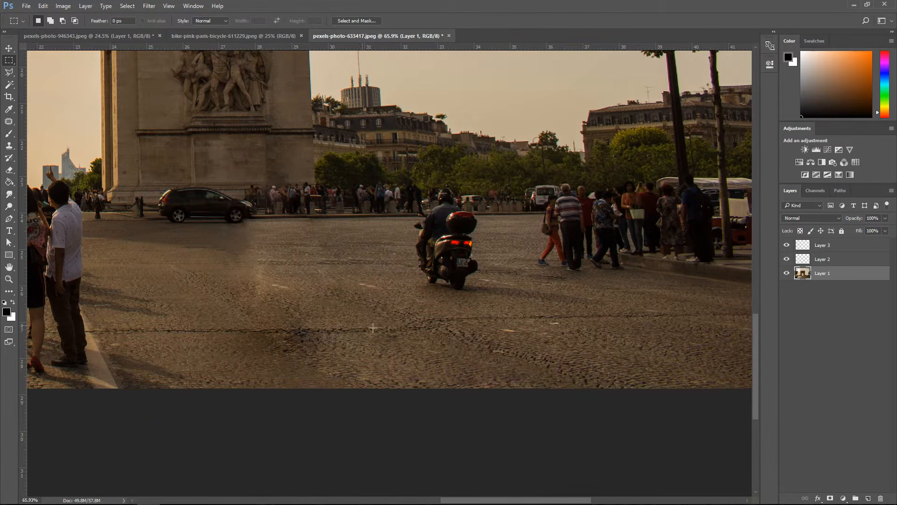
- Patch the remaining dark smudge on the road with lighter cobblestones to its right, and clear the selection
click(10, 122)
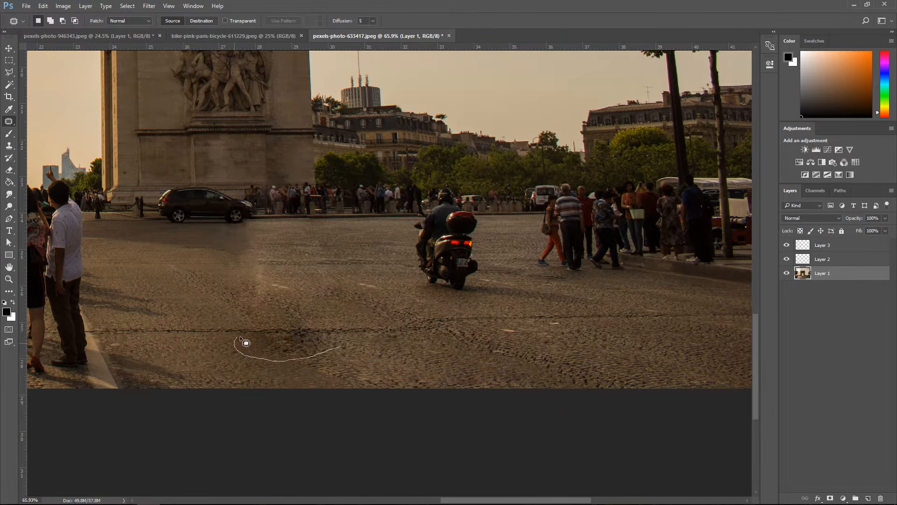
drag(344, 350, 397, 349)
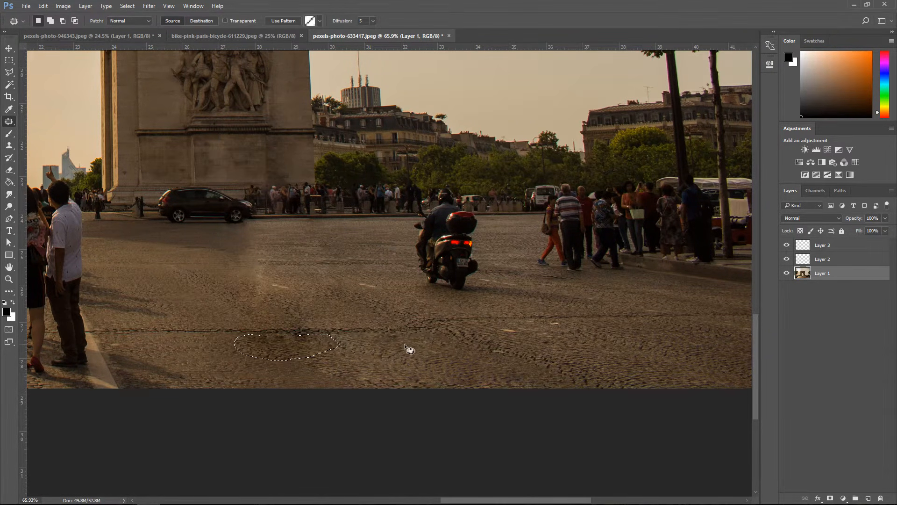
click(9, 60)
click(318, 276)
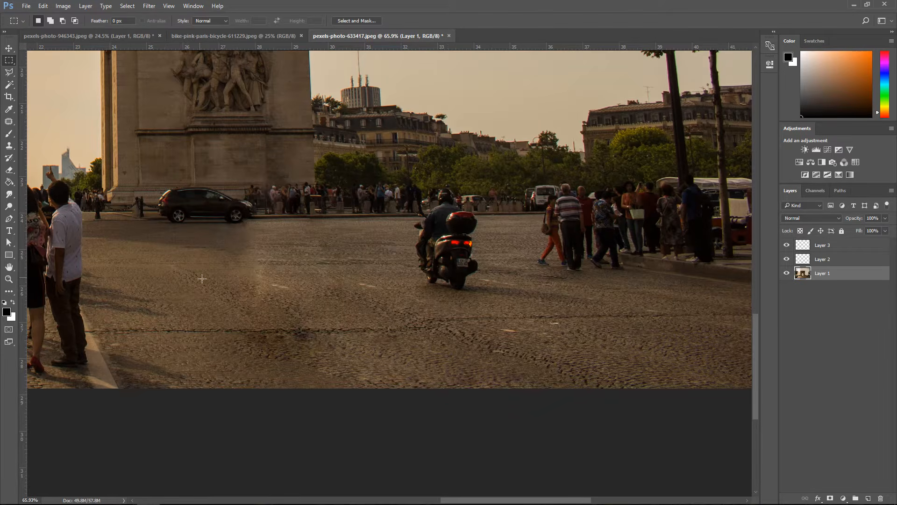
- Patch the discoloured road area below the black car's front with pavement to its left, and clear the selection
click(9, 121)
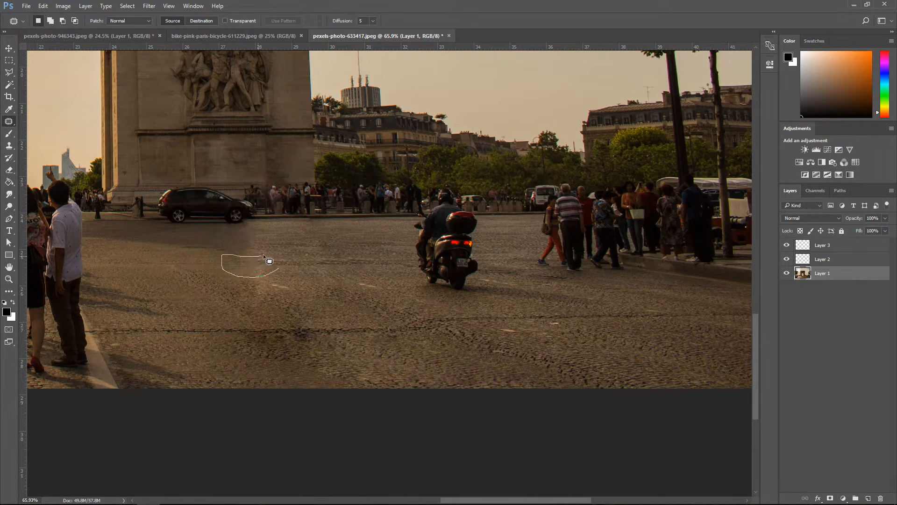
mouse_move(279, 266)
mouse_down()
mouse_move(256, 268)
mouse_move(311, 265)
mouse_move(216, 269)
mouse_up()
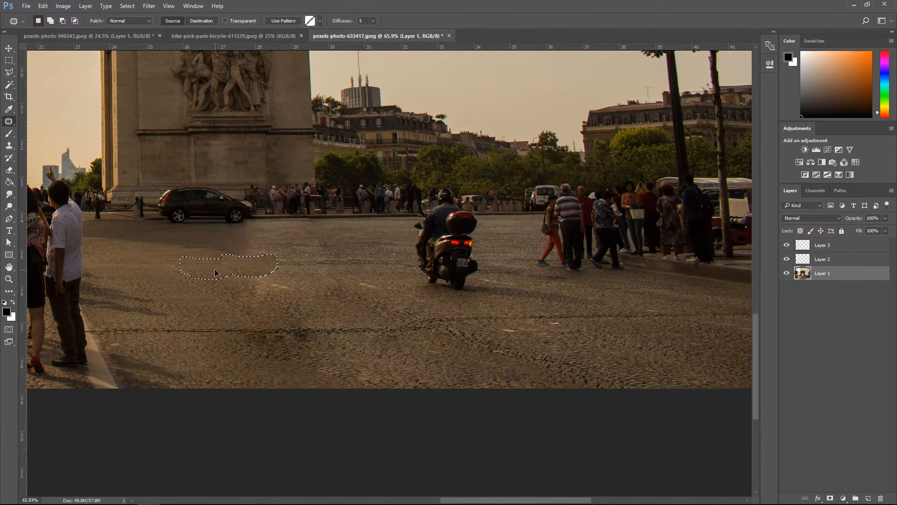
key(ctrl+d)
key(m)
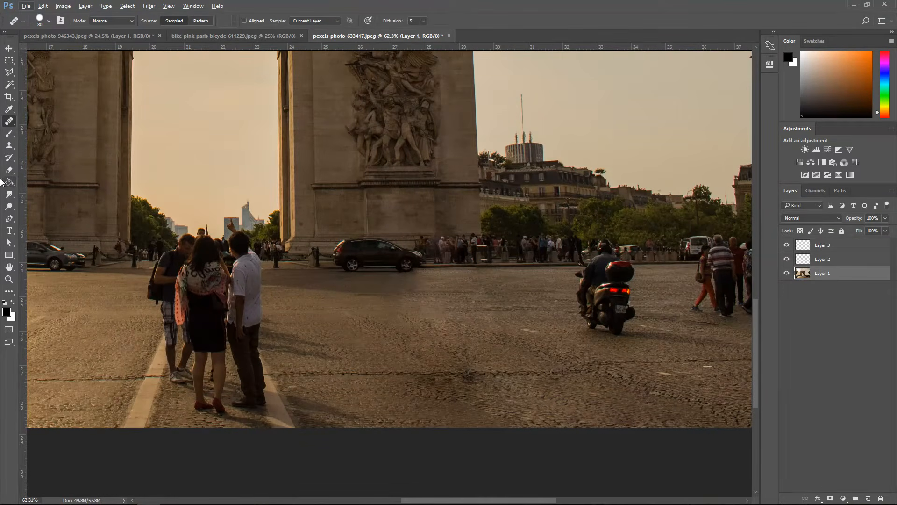
- Sharpen the blurred patched road with the Sharpen tool at brush size 175
right_click(7, 194)
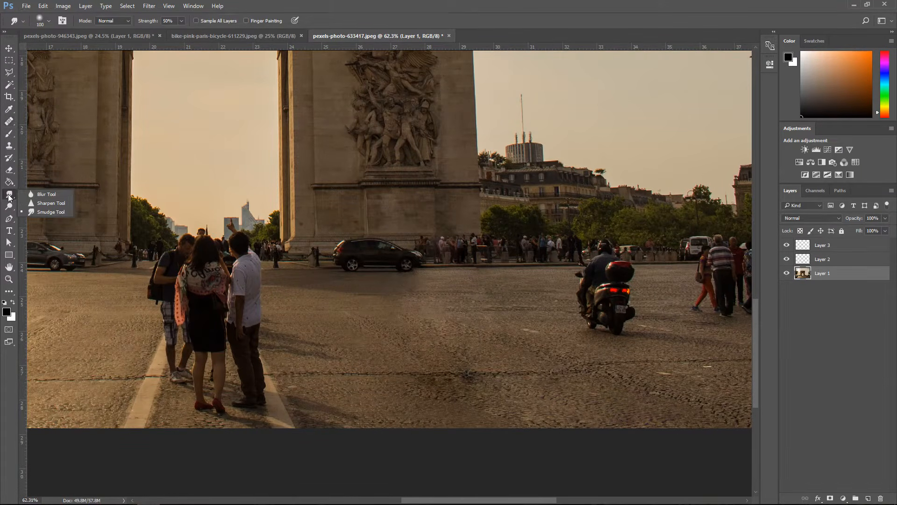
click(44, 205)
key(bracketright)
key(bracketright)
key(bracketright)
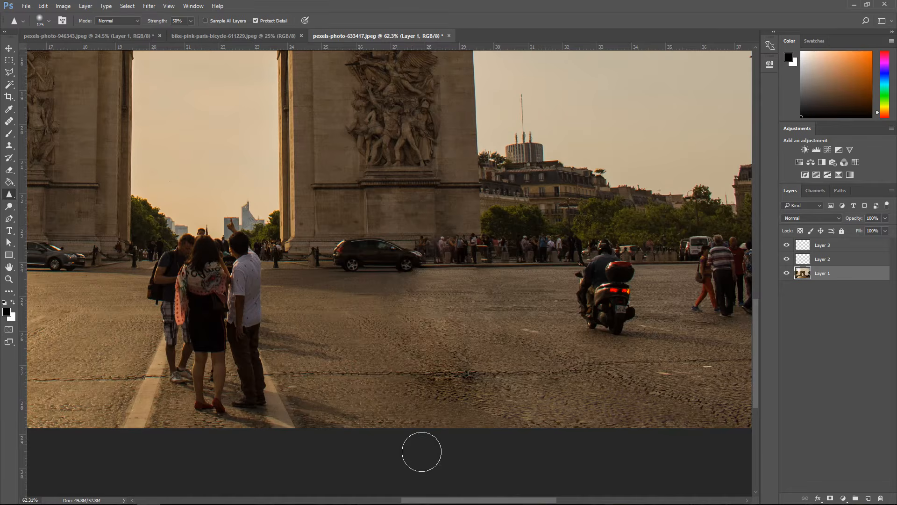
- Try to darken the patched cobblestones with the Burn tool at brush size 175
right_click(9, 194)
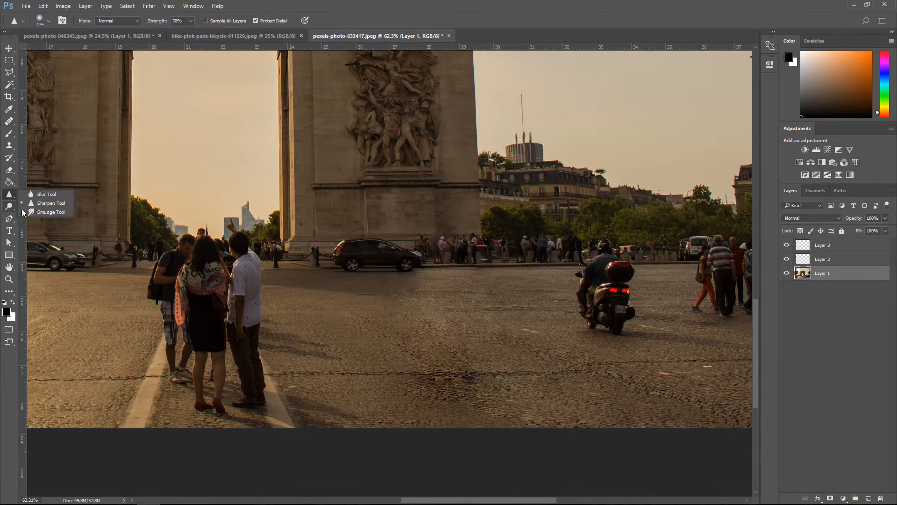
click(10, 204)
right_click(10, 204)
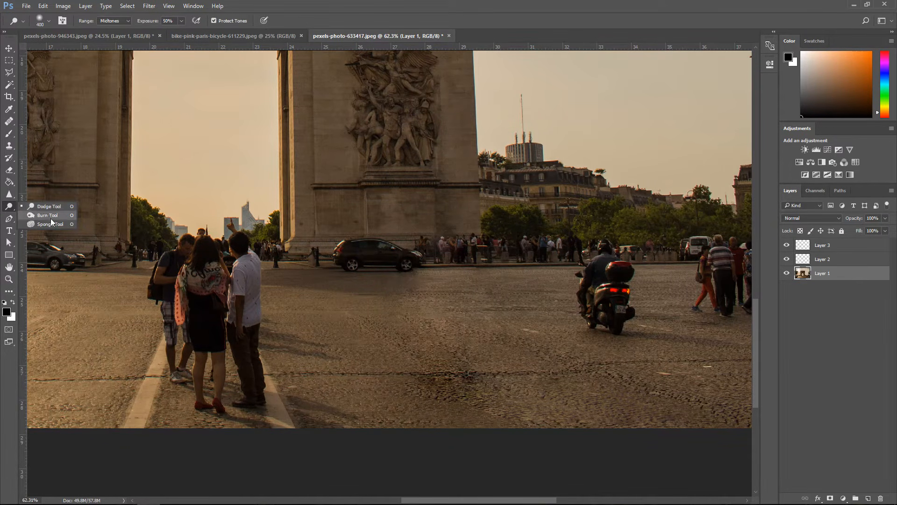
click(50, 216)
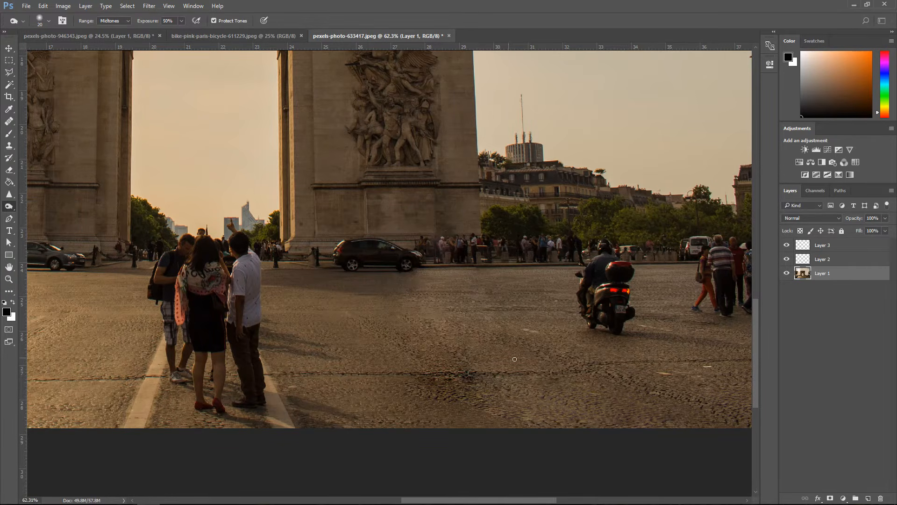
key(bracketright)
key(bracketright)
key(bracketright)
drag(424, 373, 509, 367)
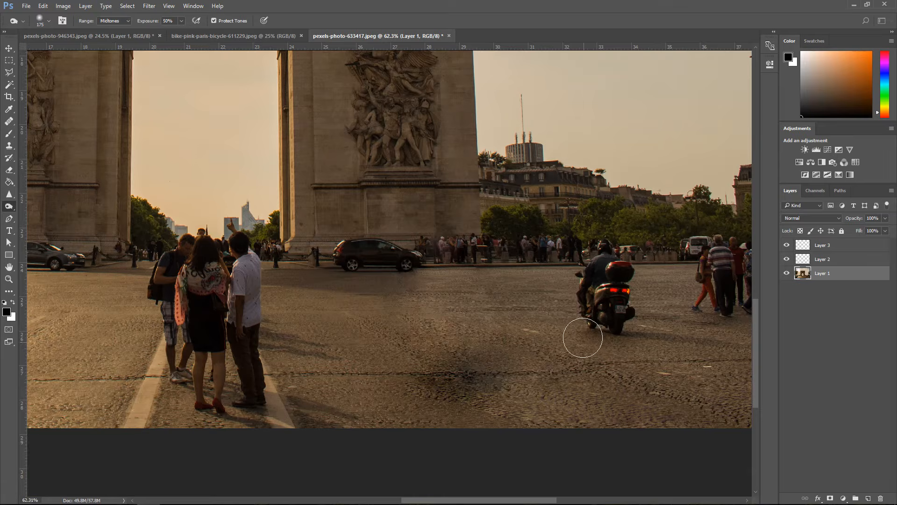
key(ctrl+z)
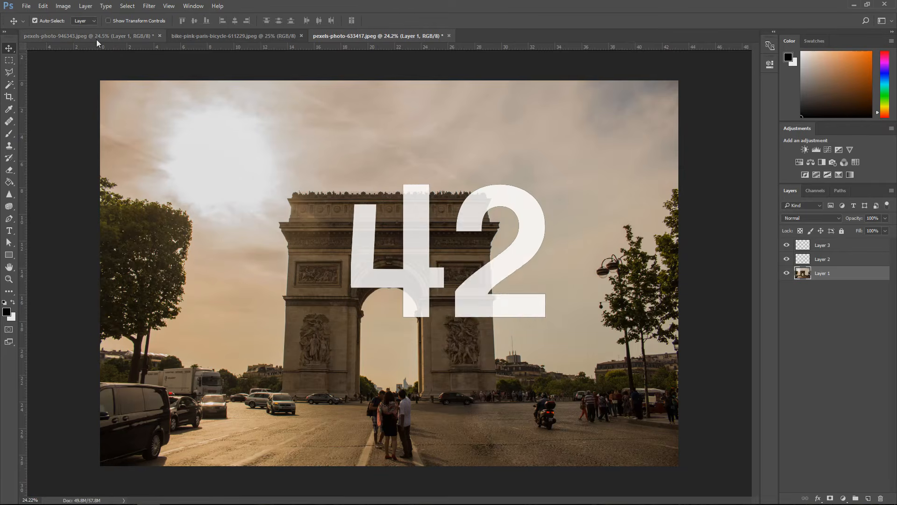
- Switch to the pexels-photo-946343.jpeg document
click(96, 39)
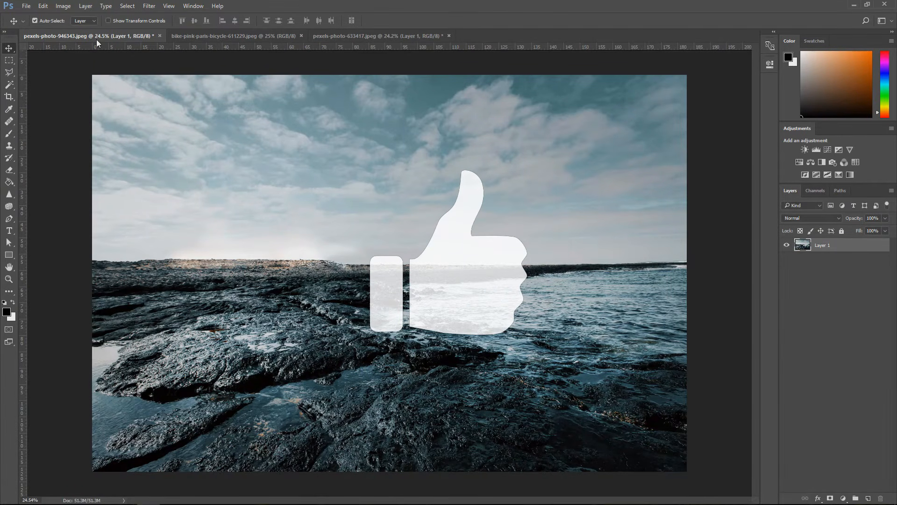